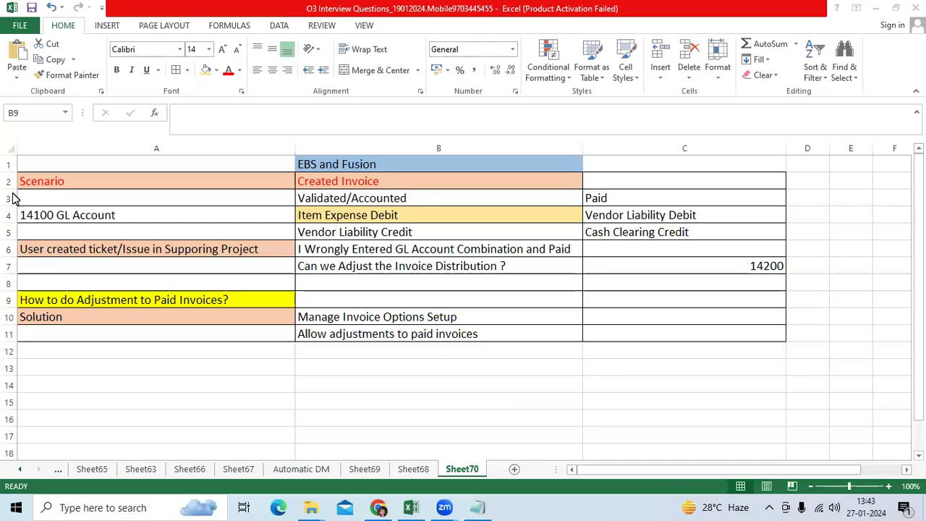
# - Walk through the Excel scenario's created, validated and paid accounting entries and the wrong-account issue
pyautogui.moveTo(52, 161); pyautogui.dragTo(636, 333)
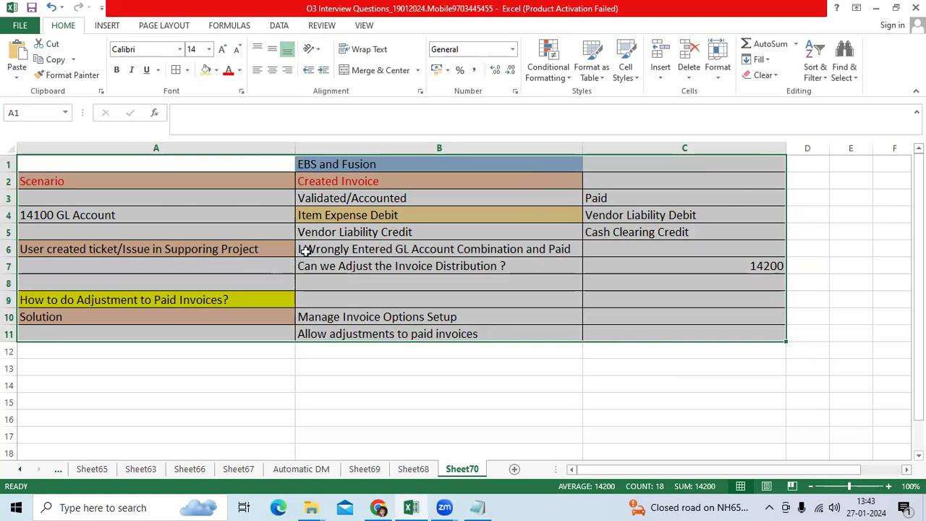
pyautogui.click(383, 182)
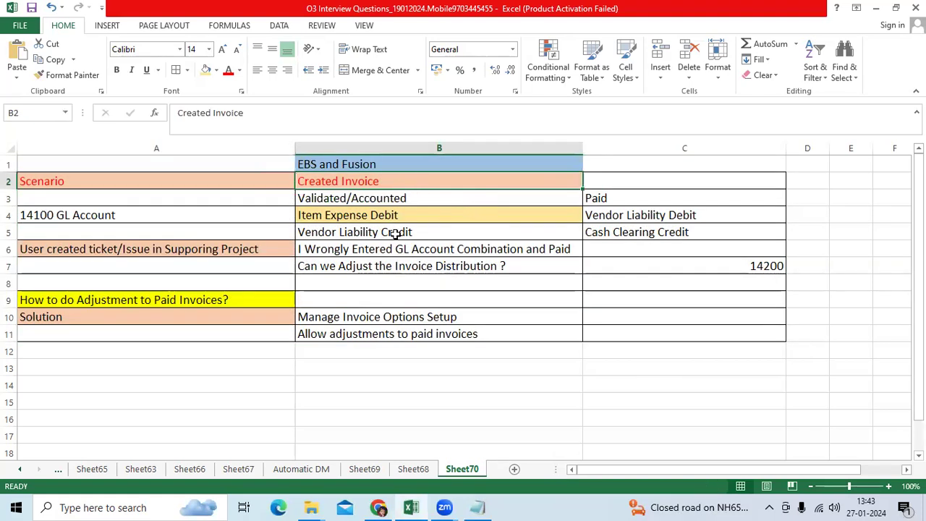
pyautogui.click(383, 197)
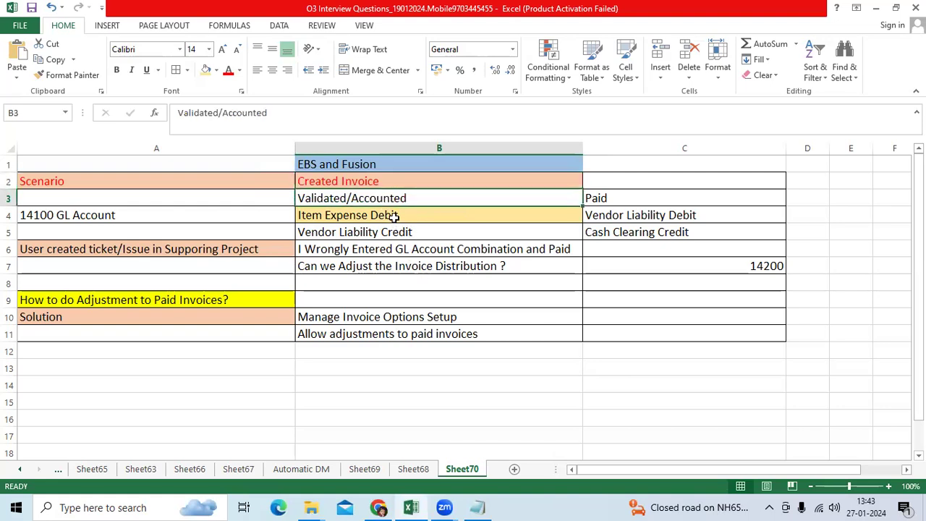
pyautogui.moveTo(393, 214); pyautogui.dragTo(399, 229)
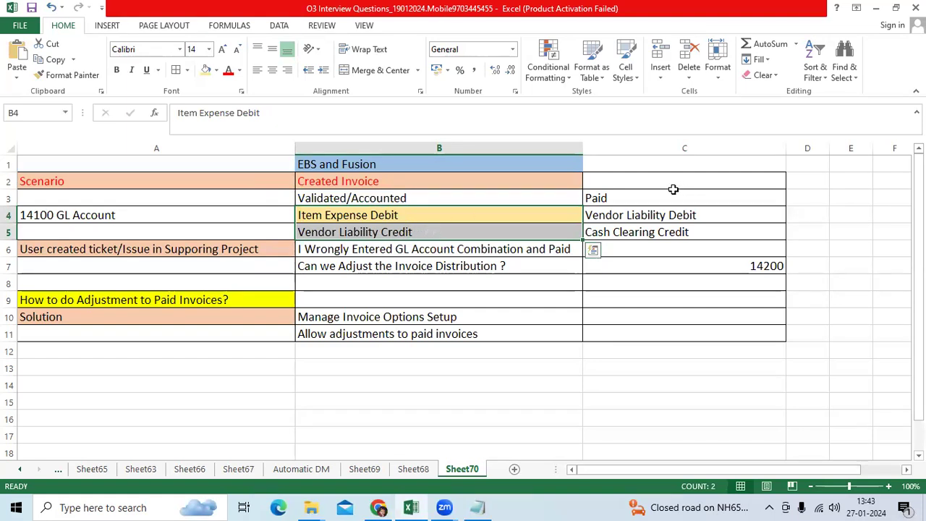
pyautogui.moveTo(625, 197); pyautogui.dragTo(631, 226)
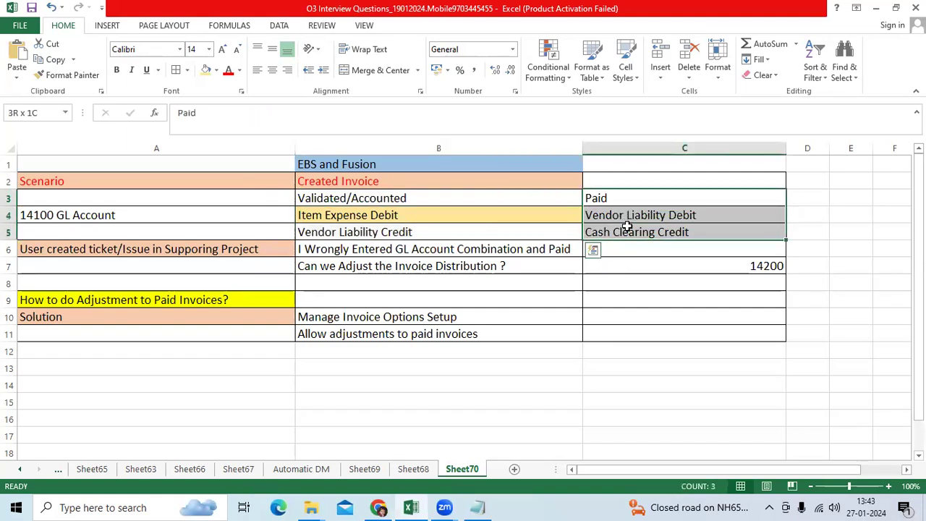
pyautogui.click(635, 213)
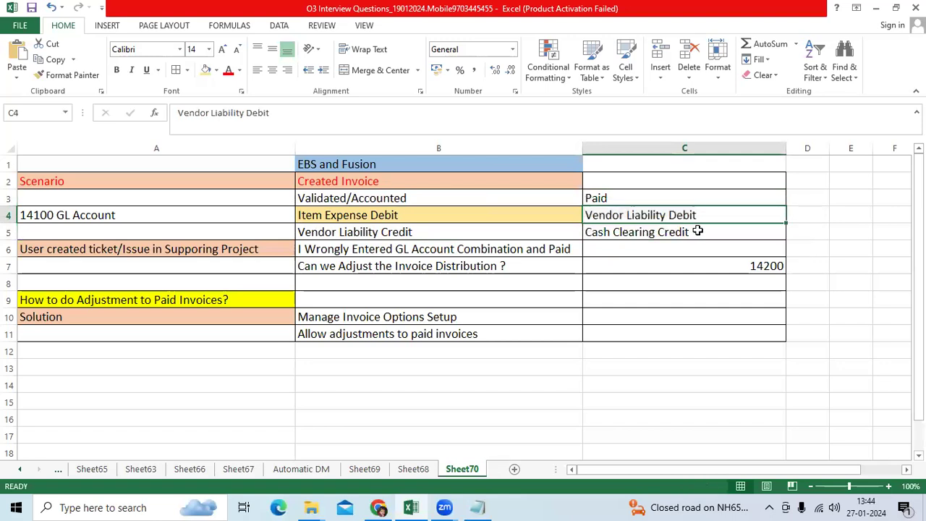
pyautogui.click(682, 234)
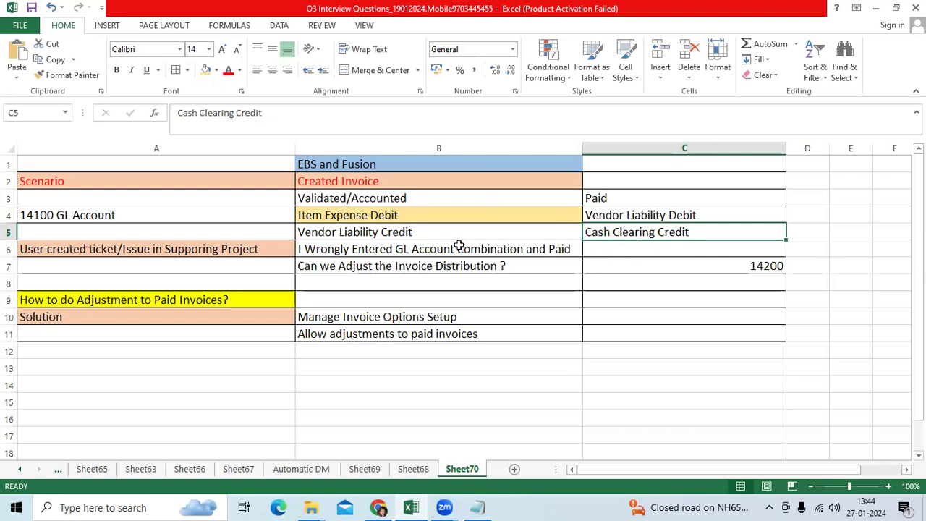
pyautogui.click(387, 249)
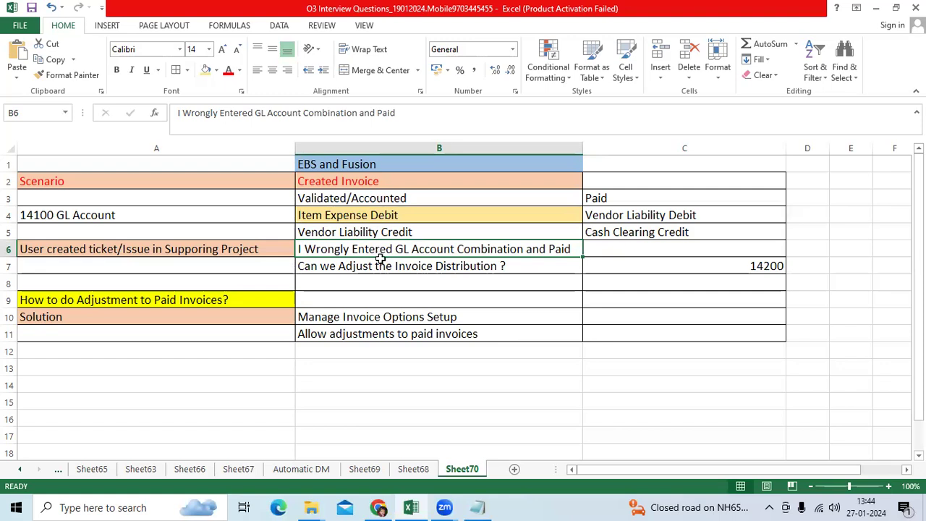
pyautogui.click(392, 267)
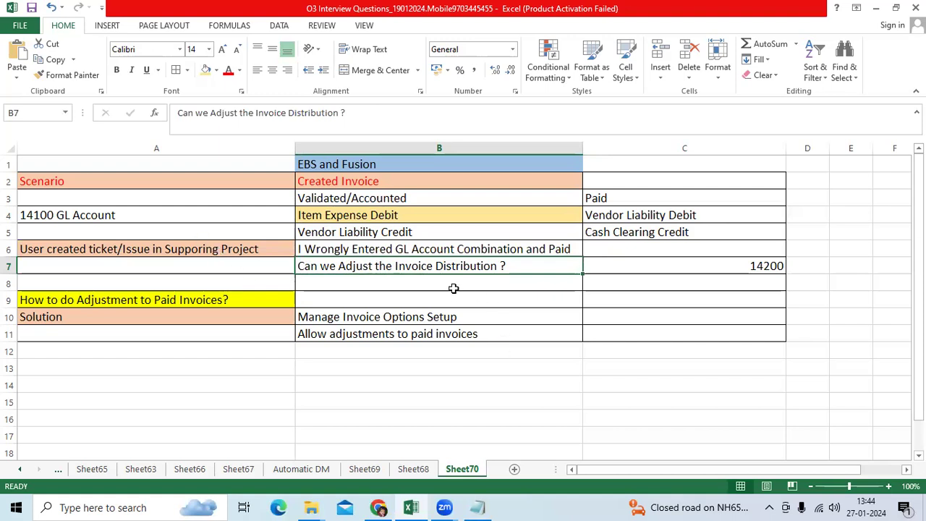
# - Highlight account 14100 versus correct 14200, and the Manage Invoice Options paid-invoice adjustment solution
pyautogui.click(120, 215)
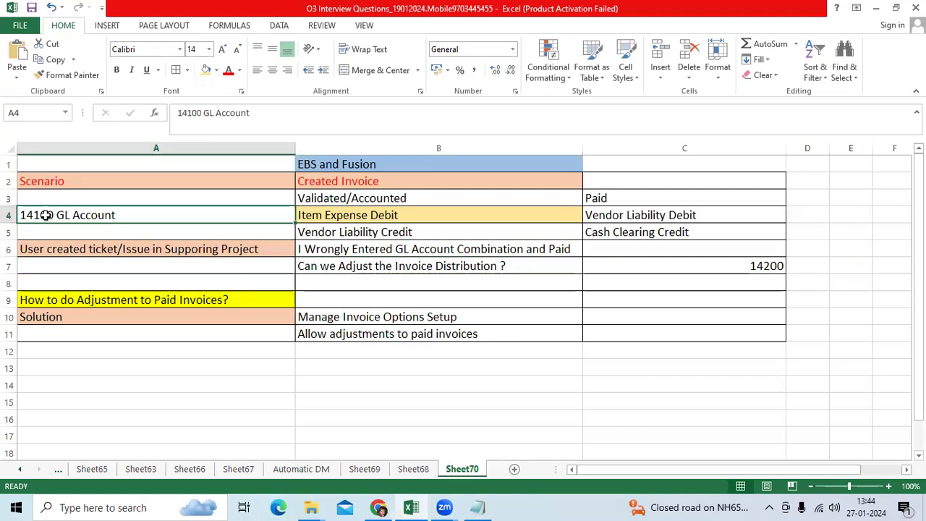
pyautogui.click(712, 266)
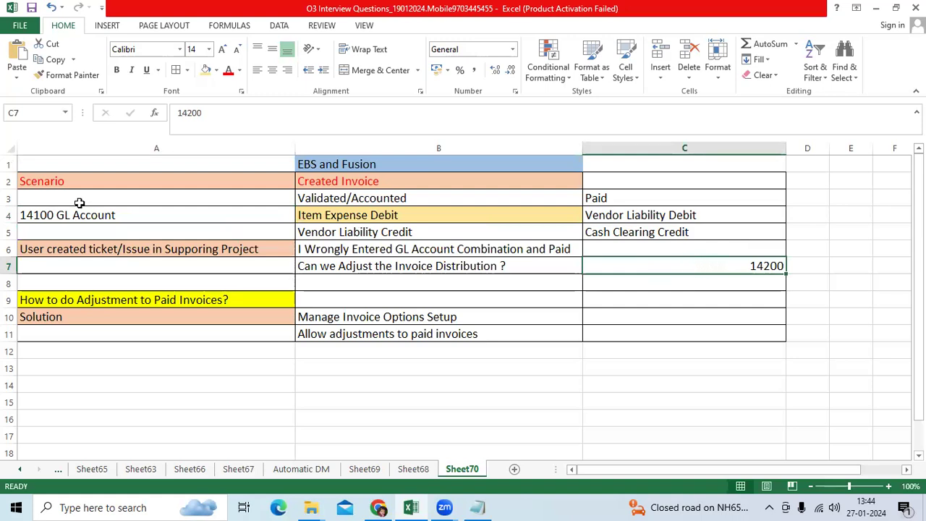
pyautogui.moveTo(78, 167); pyautogui.dragTo(678, 269)
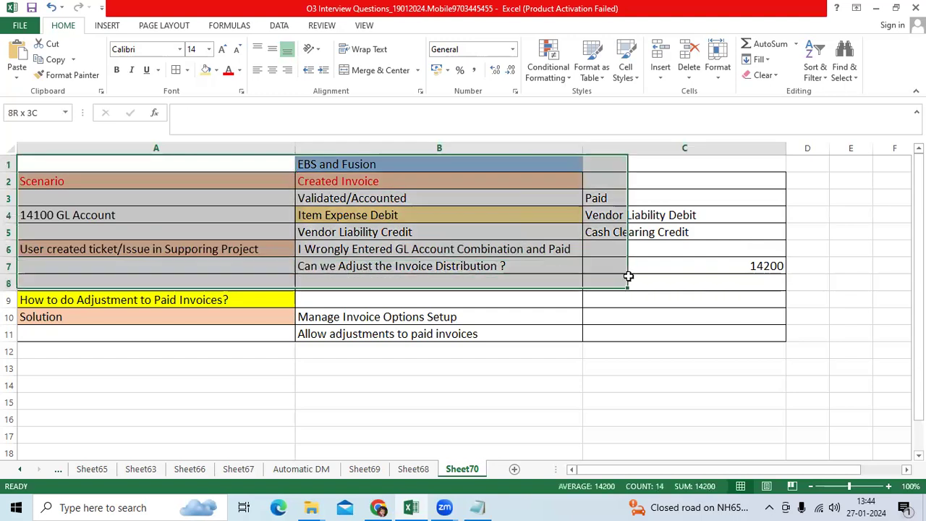
pyautogui.click(380, 165)
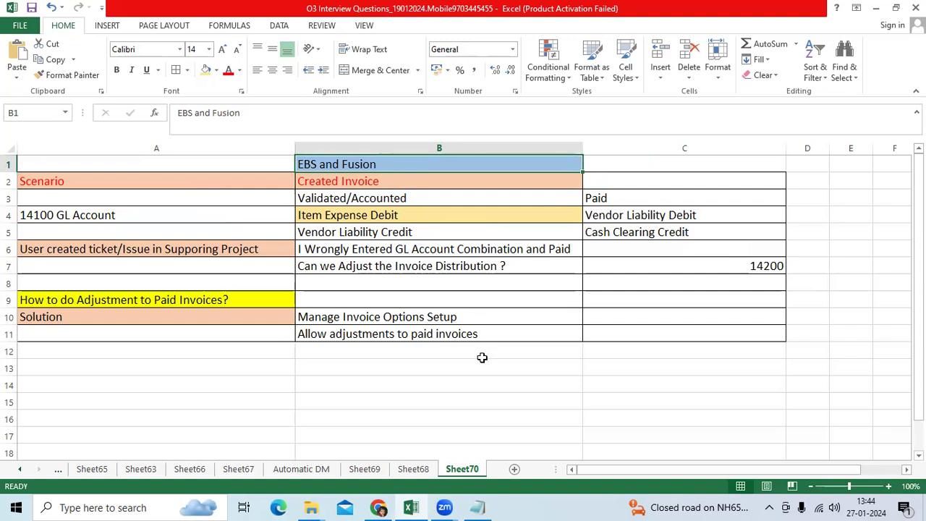
pyautogui.click(183, 318)
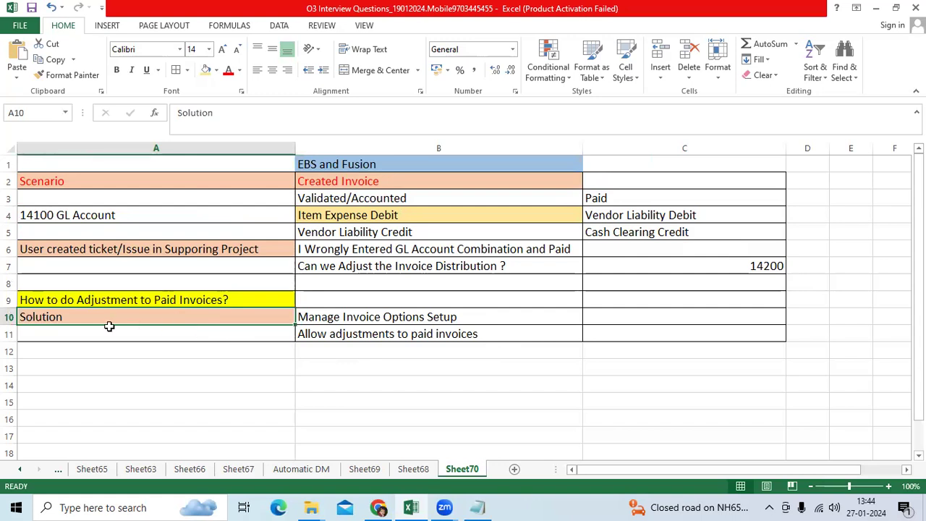
pyautogui.click(328, 318)
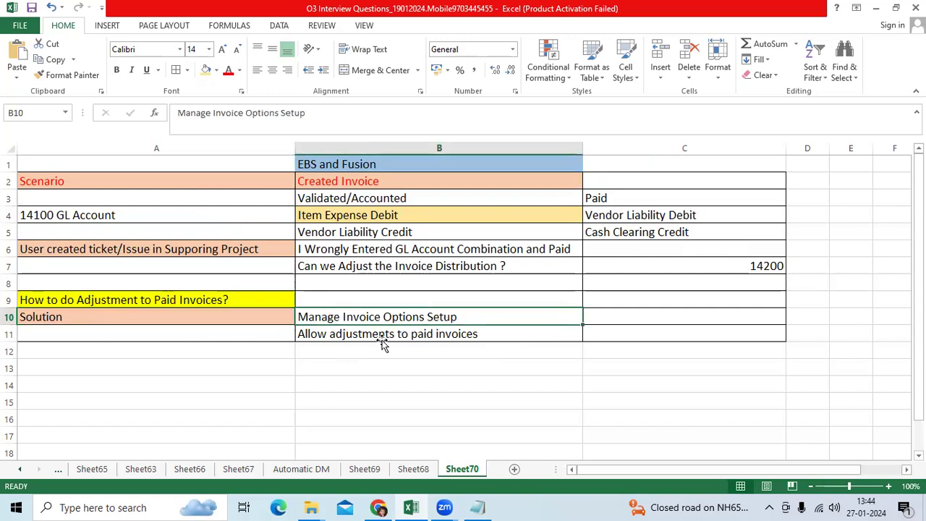
pyautogui.click(380, 338)
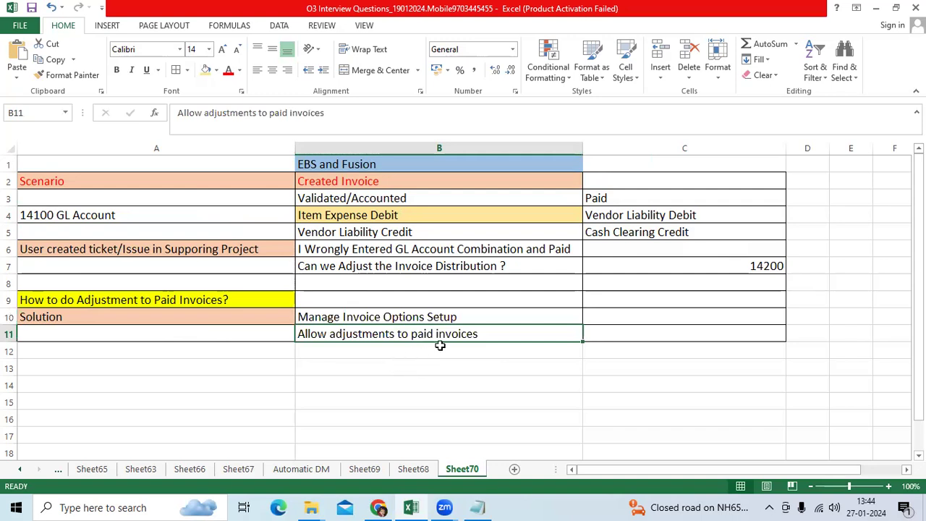
# - Enter 'EBS' in A12 and 'Payable Options' in B12, then return to the Oracle Invoices page
pyautogui.click(264, 357)
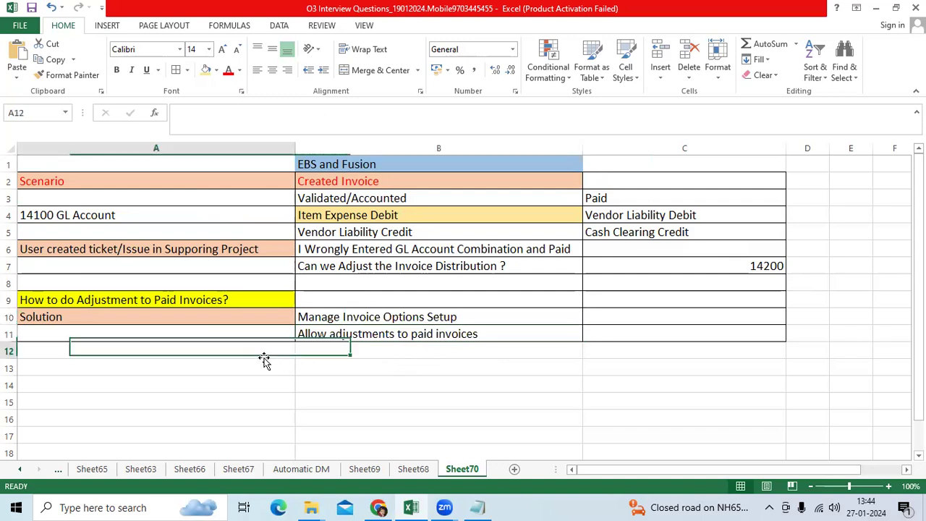
pyautogui.write('EBS')
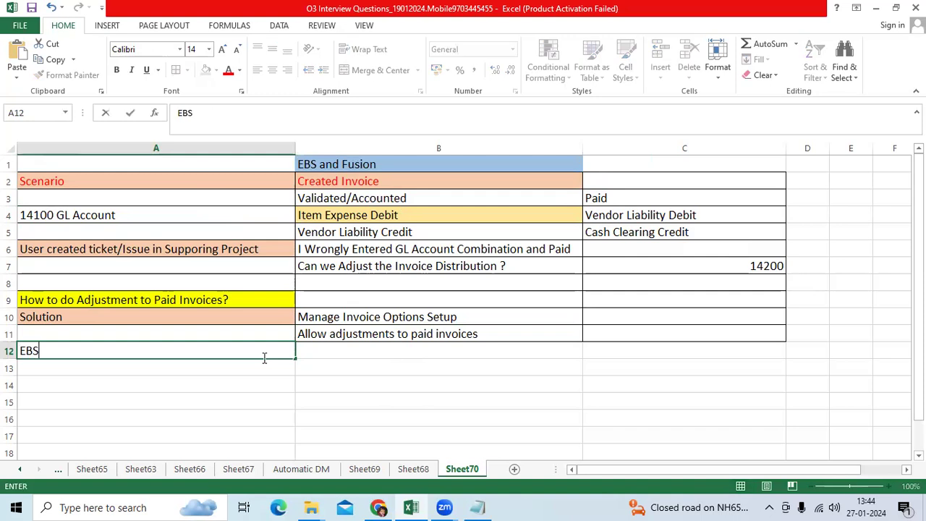
pyautogui.press('Tab')
pyautogui.write('M')
pyautogui.press('BackSpace')
pyautogui.press('BackSpace')
pyautogui.write('Pa')
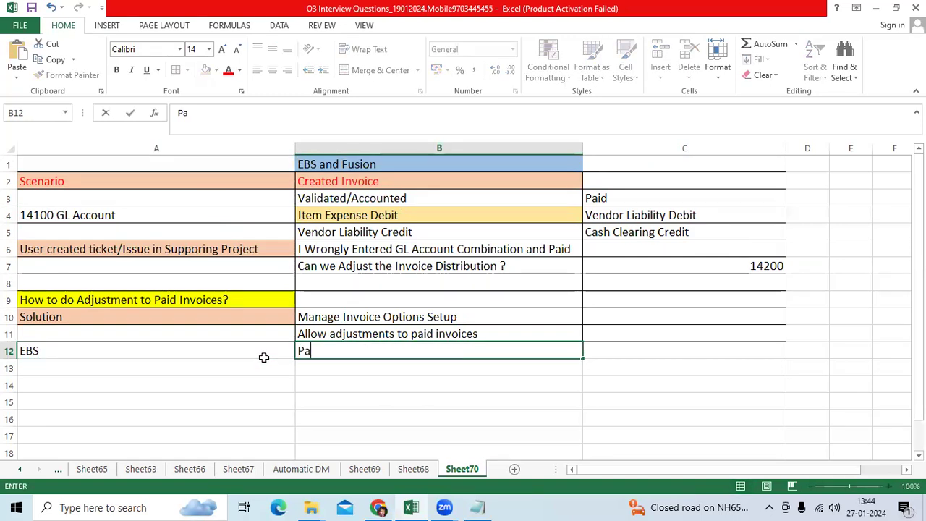
pyautogui.write('yable ')
pyautogui.write('Options')
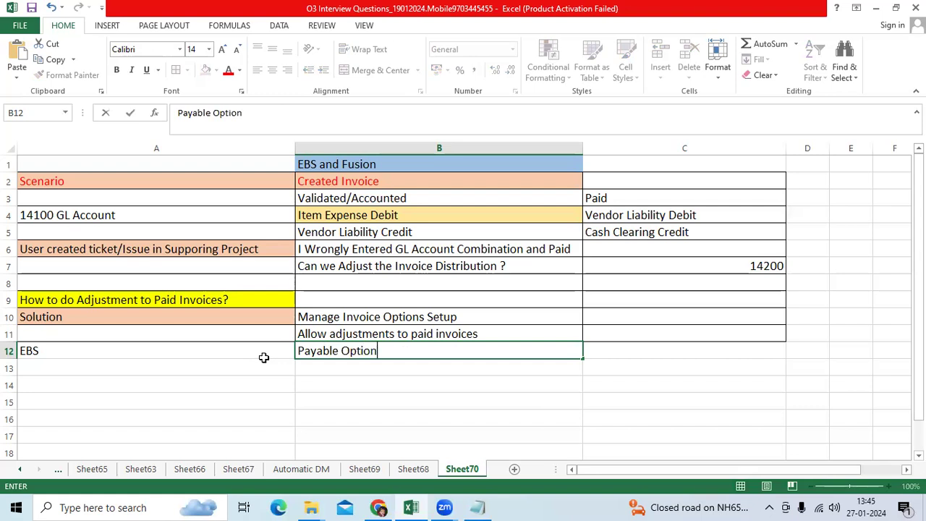
pyautogui.click(334, 334)
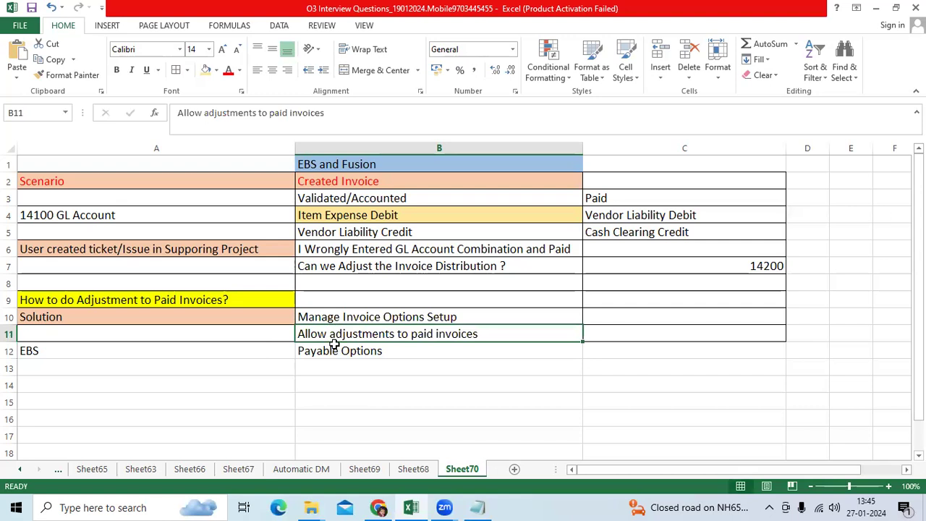
pyautogui.click(379, 509)
# - Open Manage Invoices, dismiss the Guided Learning popup, and enter NP009 as the invoice number
pyautogui.click(900, 210)
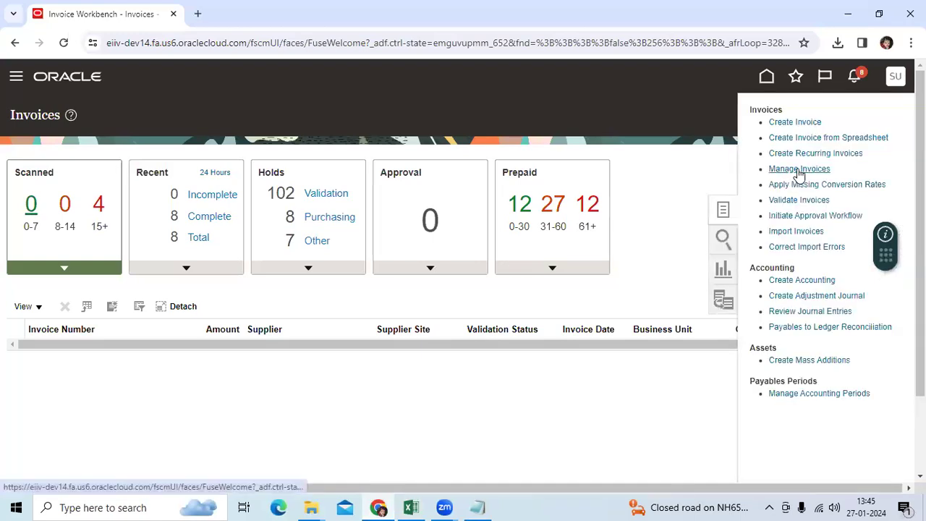
pyautogui.click(800, 170)
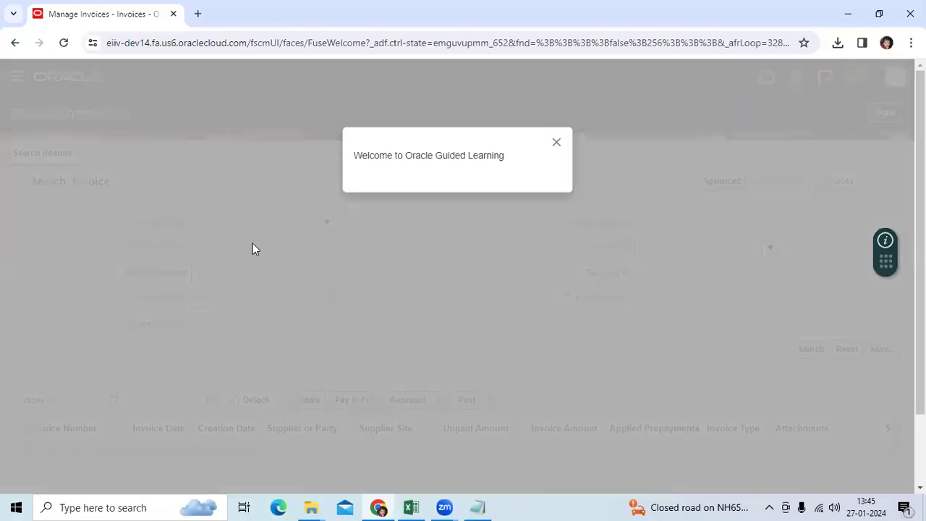
pyautogui.click(556, 141)
pyautogui.click(234, 252)
pyautogui.write('NP00')
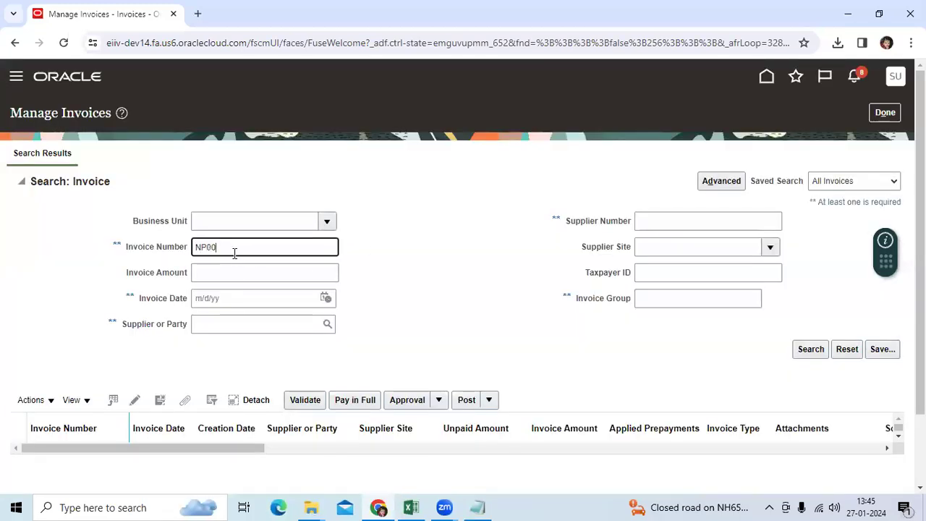
pyautogui.write('9')
# - Search for NP009 and check its Validated status and fully paid status, 0.00 INR unpaid
pyautogui.click(800, 351)
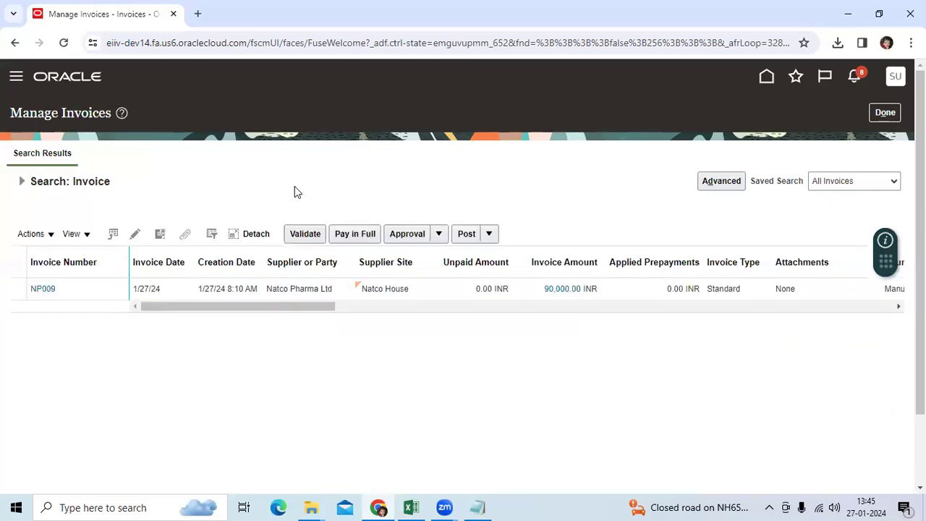
pyautogui.click(430, 289)
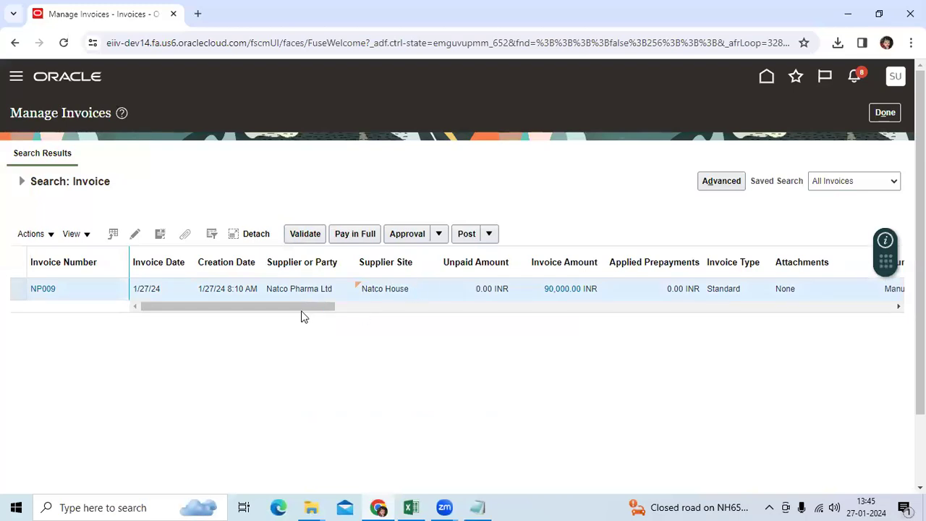
pyautogui.moveTo(304, 313); pyautogui.dragTo(496, 311)
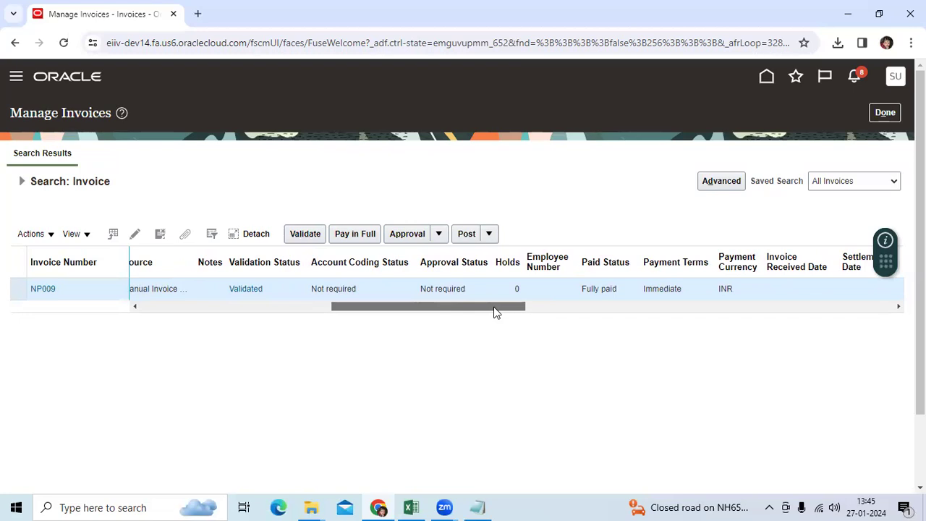
pyautogui.moveTo(495, 308); pyautogui.dragTo(155, 325)
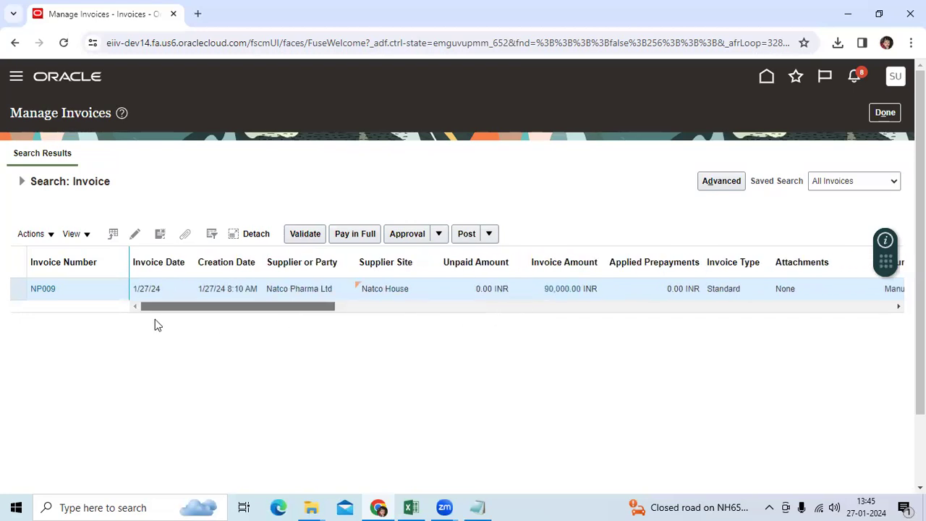
# - Edit NP009 and review its accounting: 90,000 debited to 14100, credited to 22100
pyautogui.click(134, 234)
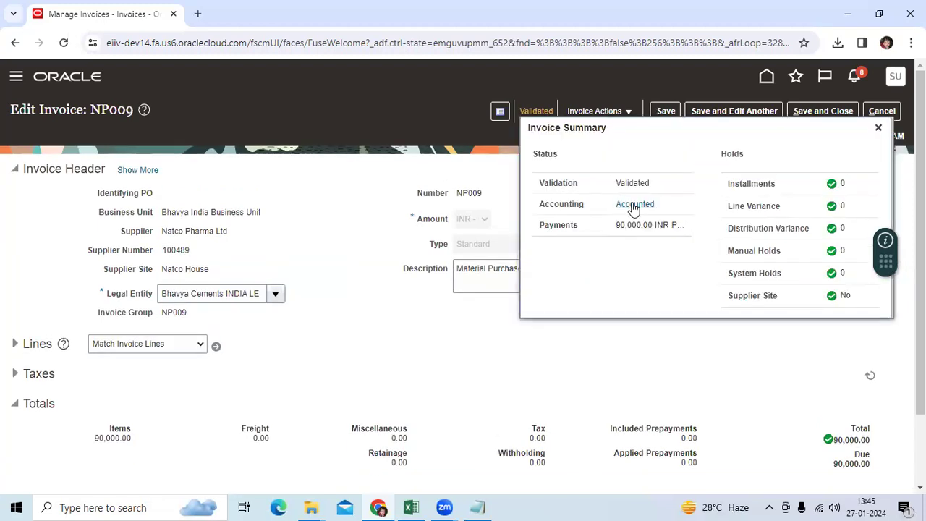
pyautogui.click(628, 206)
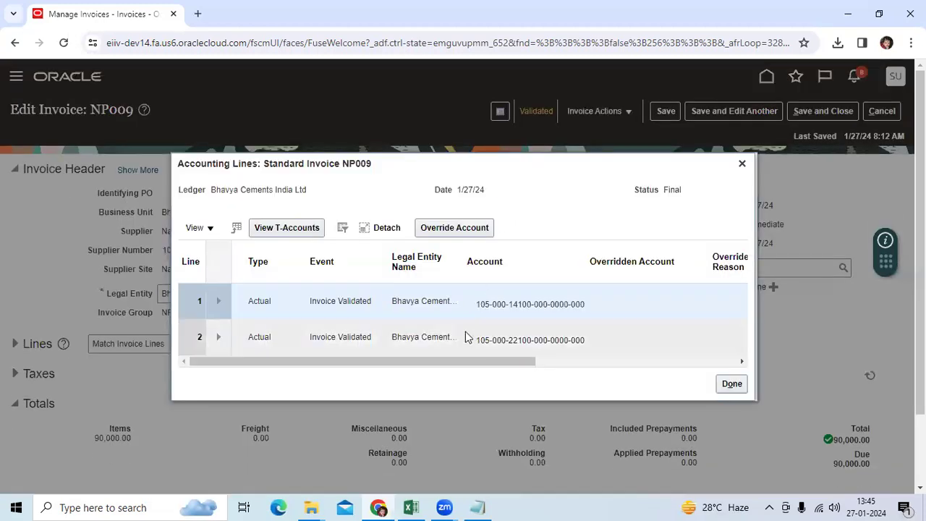
pyautogui.moveTo(482, 361); pyautogui.dragTo(666, 361)
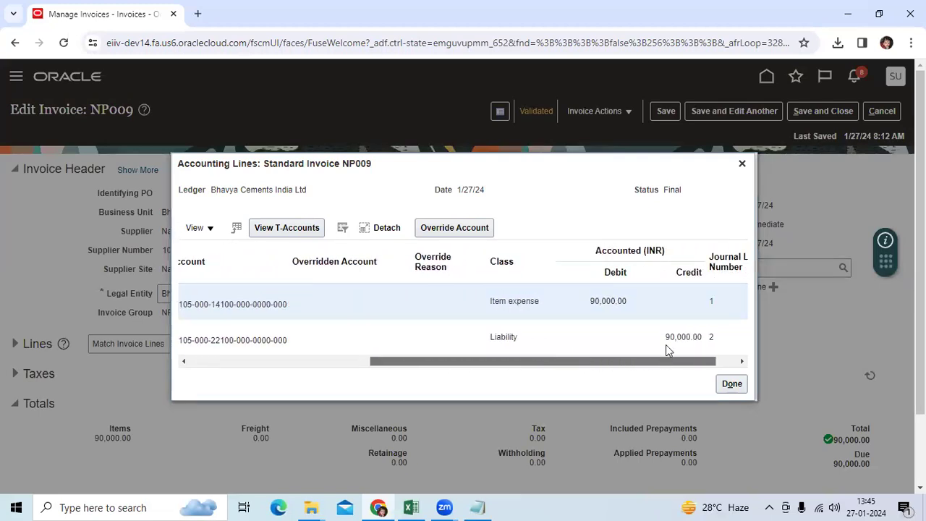
pyautogui.click(742, 164)
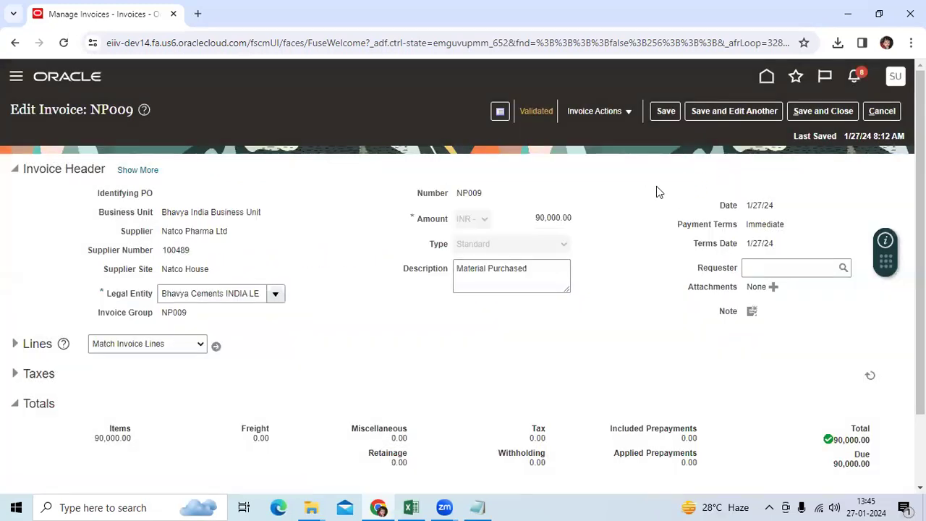
pyautogui.scroll(-2, 619, 197)
# - Cancel line 1, confirming its -90,000 reversal to 14100 and the Needs revalidation status
pyautogui.click(14, 277)
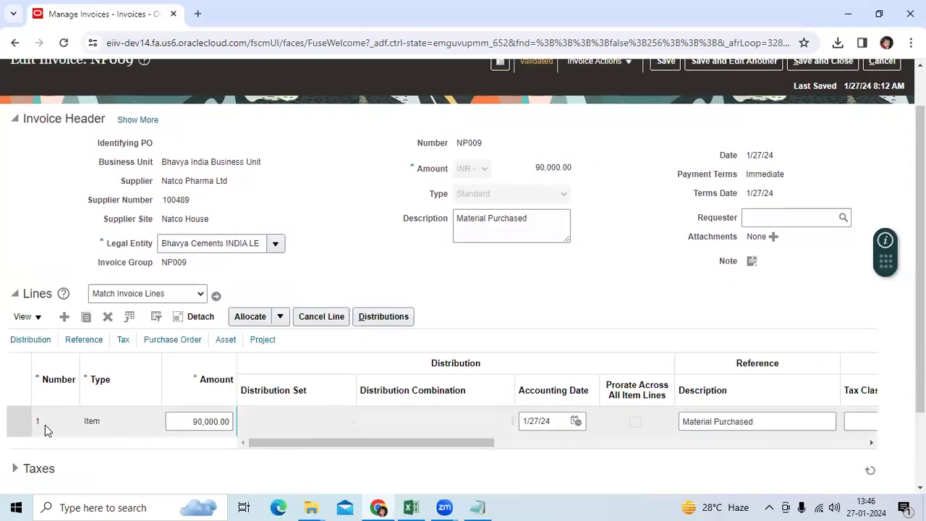
pyautogui.click(147, 416)
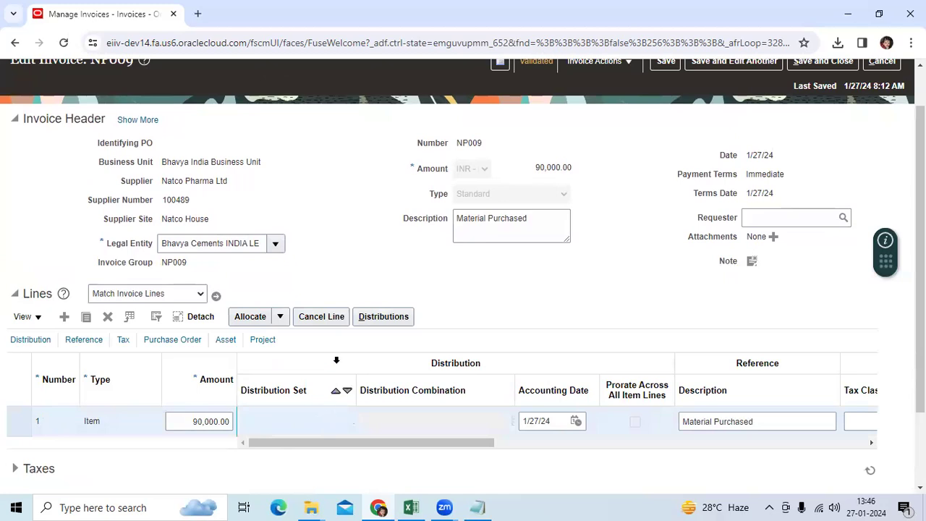
pyautogui.click(321, 316)
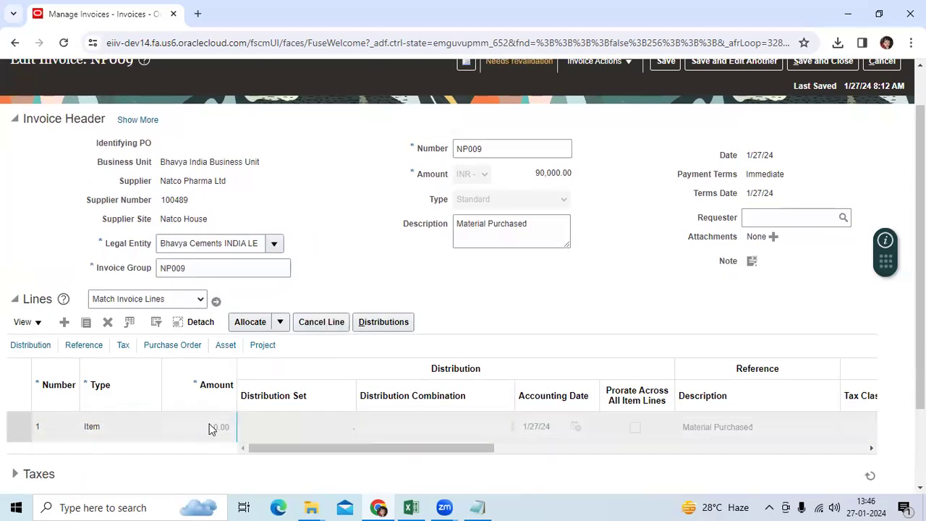
pyautogui.click(383, 322)
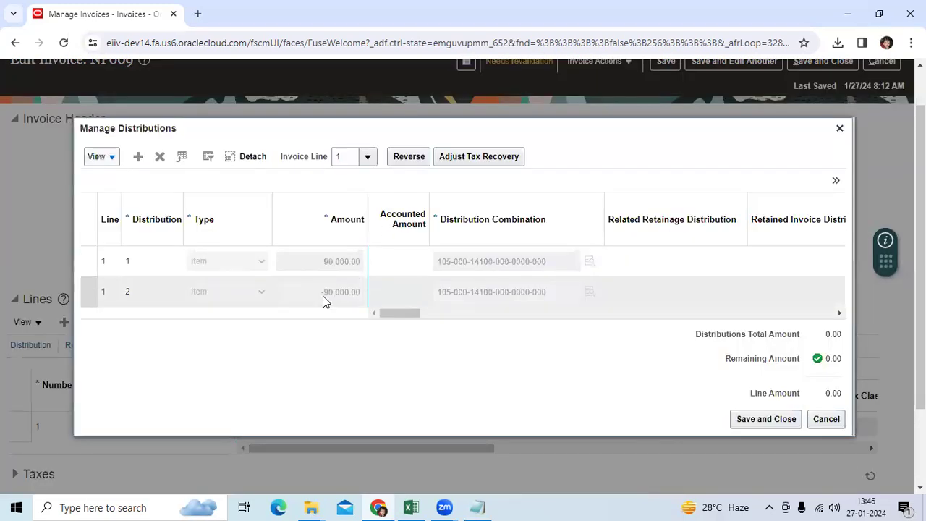
pyautogui.click(839, 130)
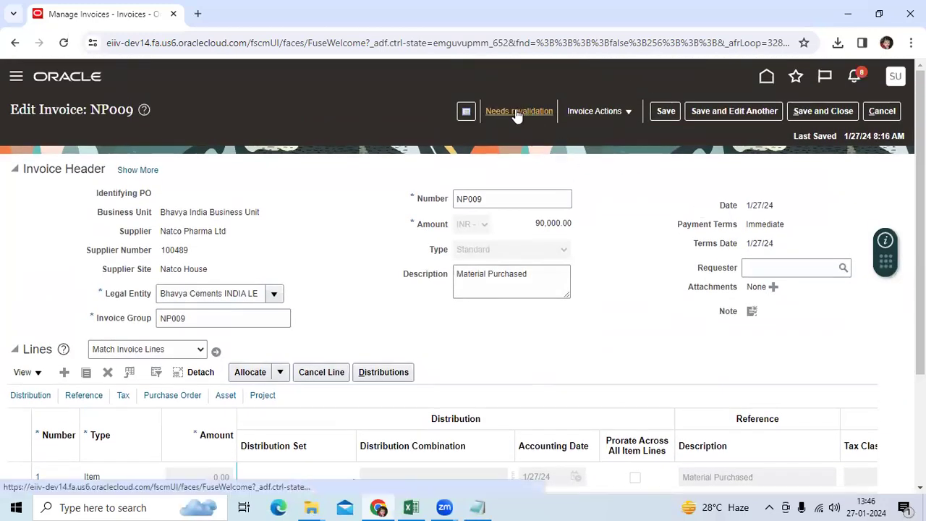
pyautogui.click(520, 112)
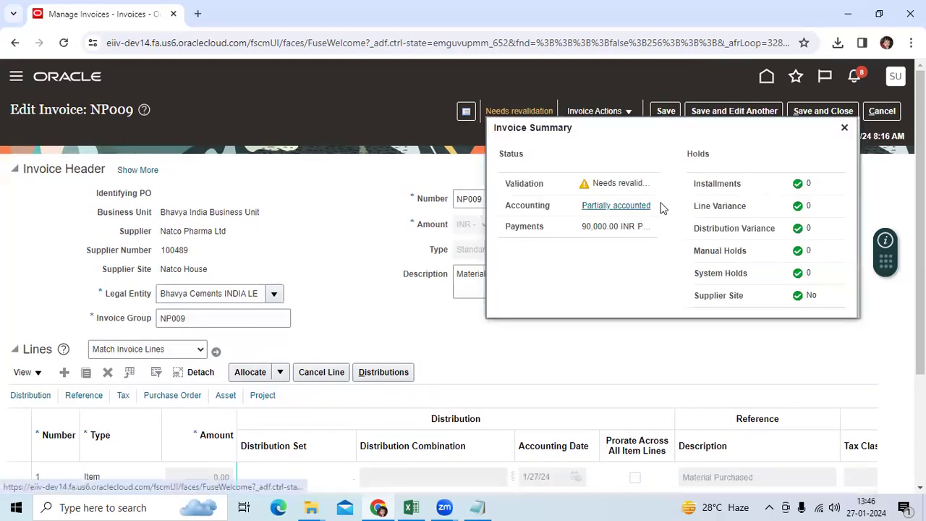
pyautogui.click(845, 128)
pyautogui.scroll(-3, 199, 335)
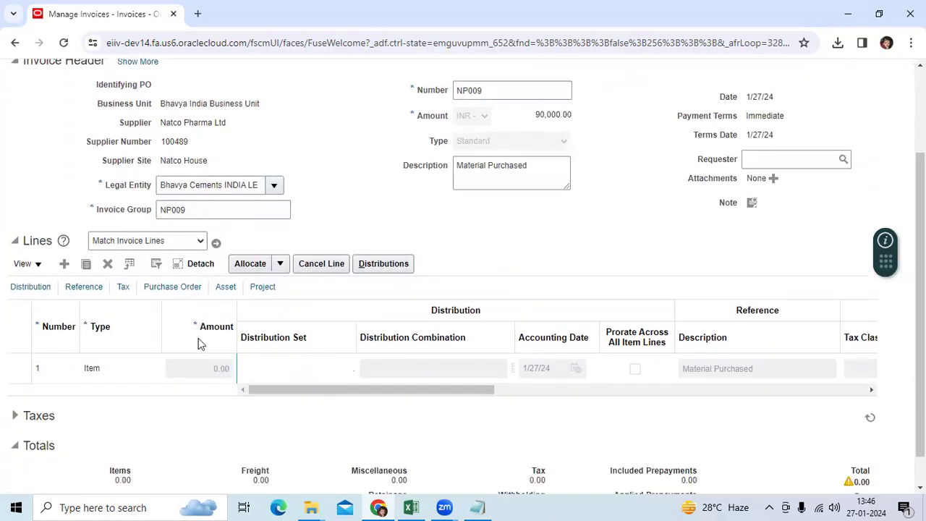
# - Add item line 2 for 90,000.00 and start a first distribution row for it
pyautogui.click(63, 236)
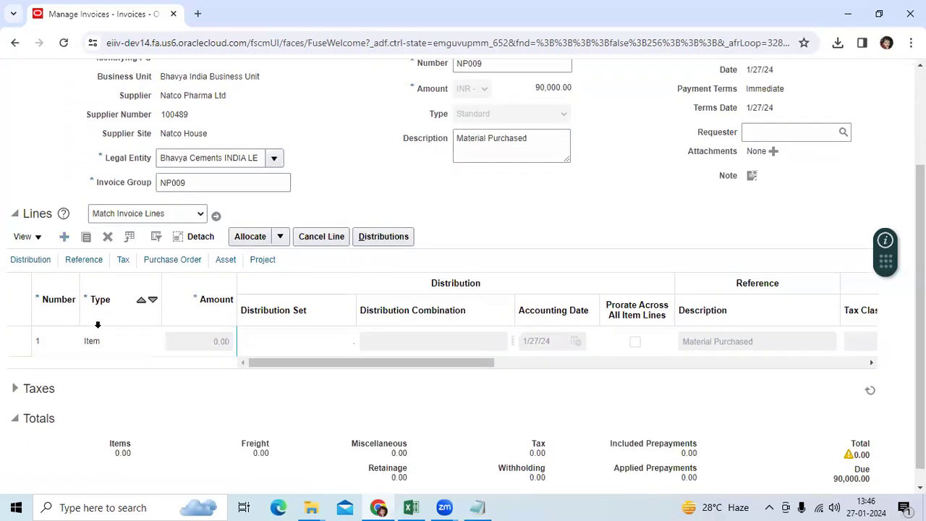
pyautogui.click(213, 341)
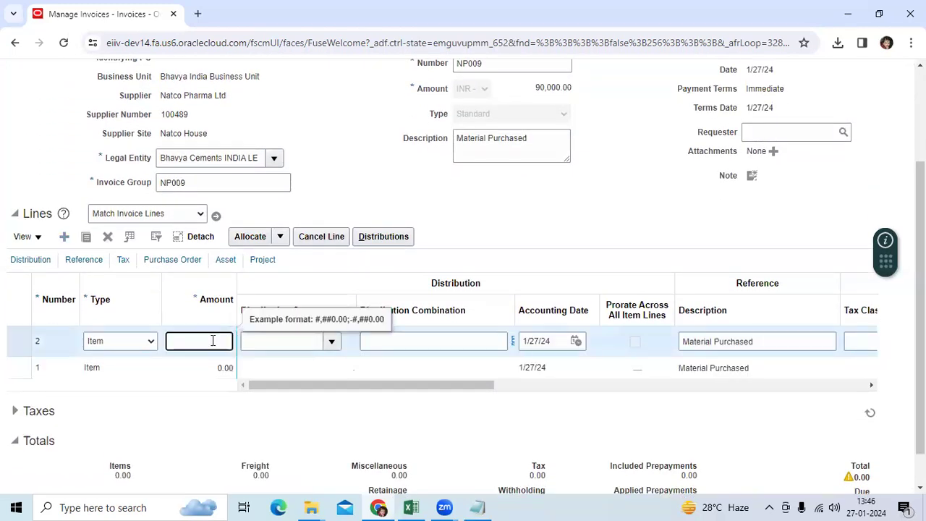
pyautogui.write('90000')
pyautogui.press('Tab')
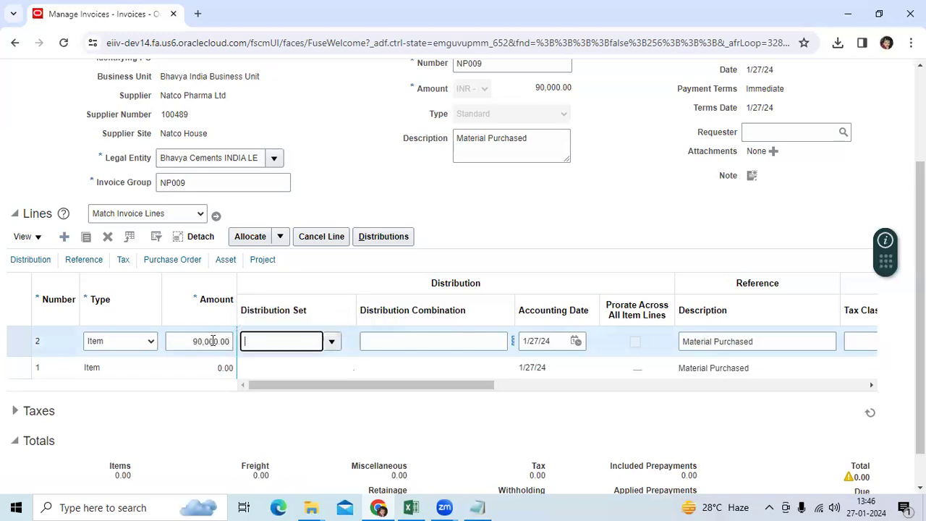
pyautogui.click(384, 237)
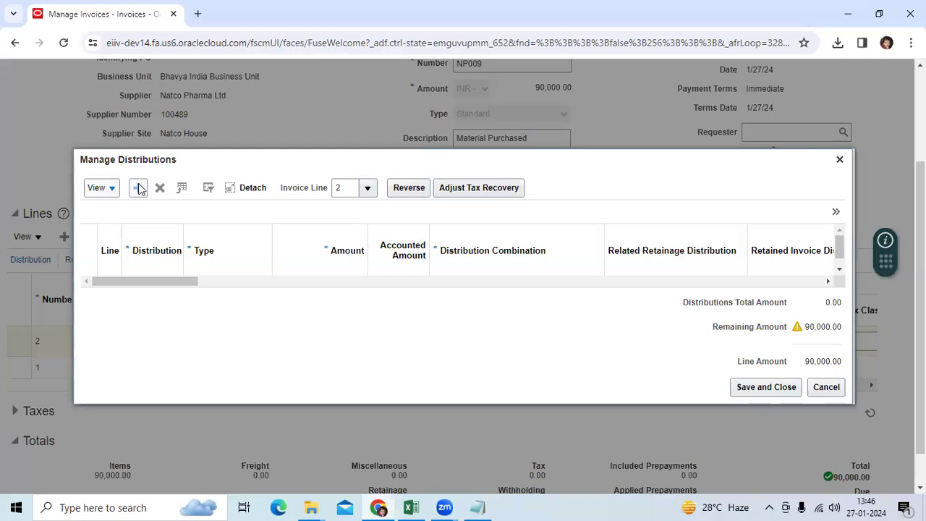
pyautogui.click(138, 187)
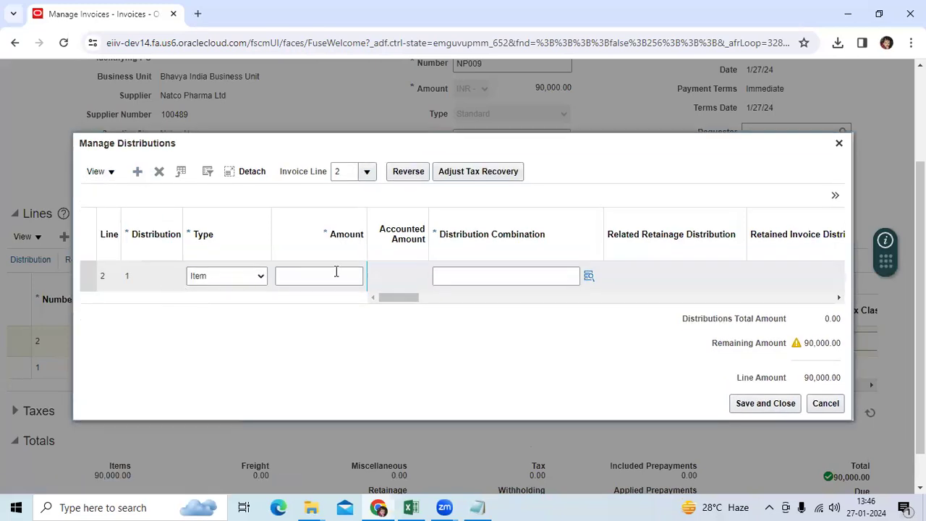
pyautogui.click(336, 273)
pyautogui.write('90000')
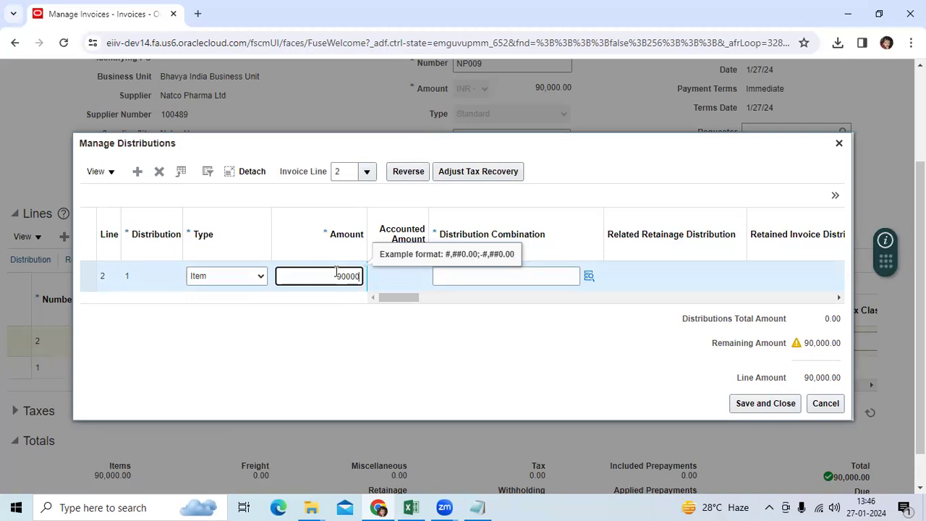
pyautogui.press('Tab')
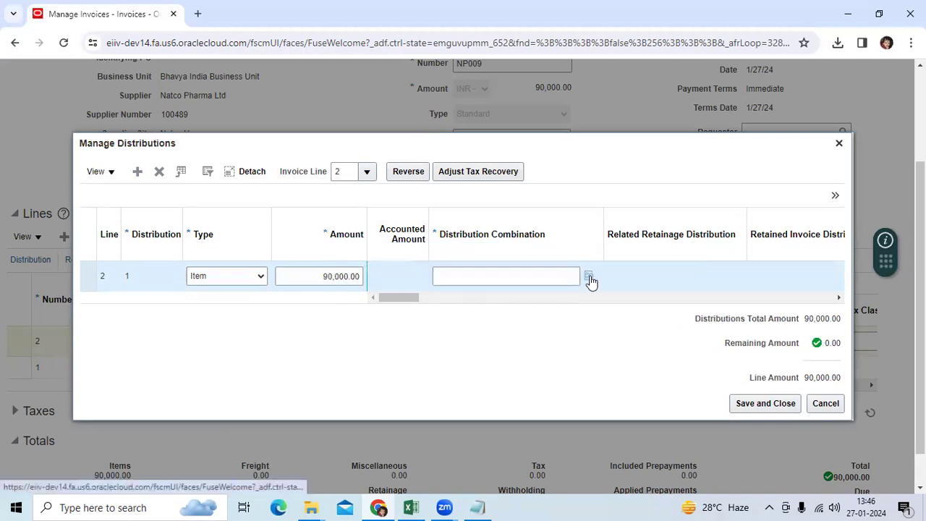
pyautogui.click(589, 275)
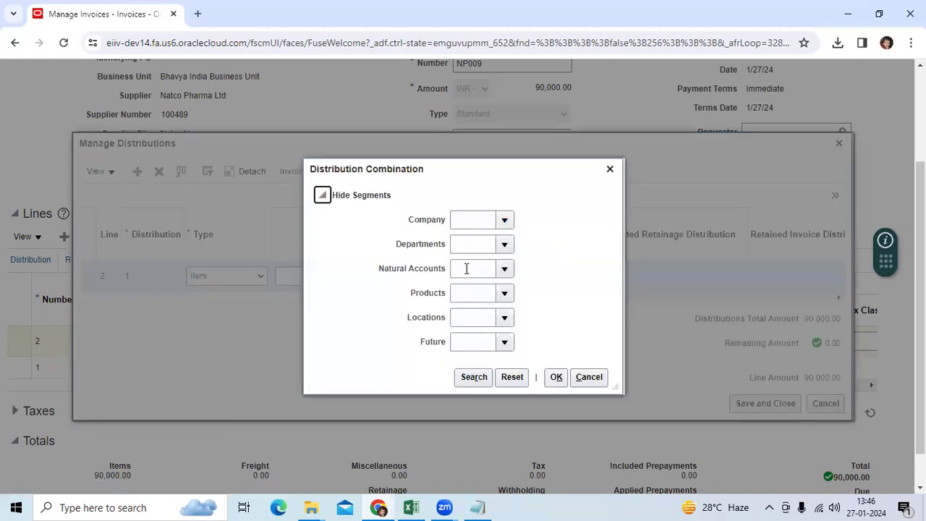
pyautogui.click(467, 269)
pyautogui.write('142')
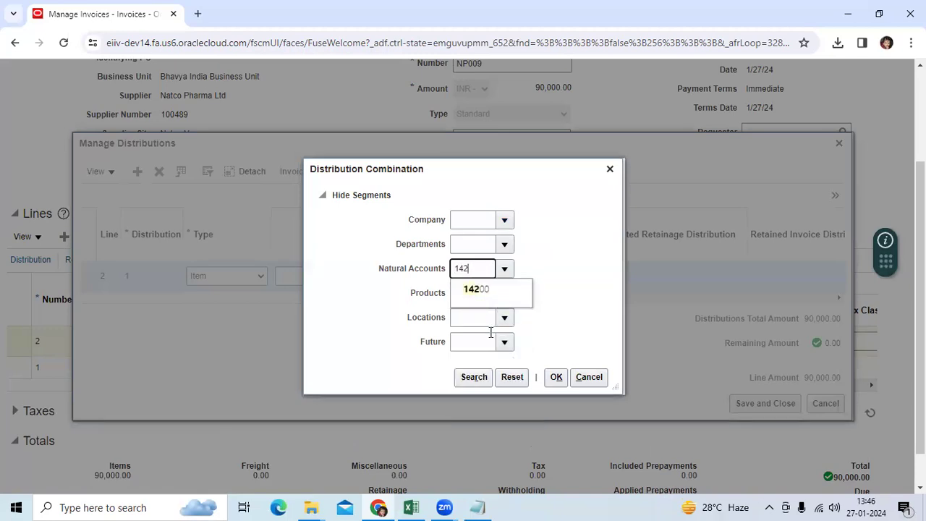
pyautogui.click(486, 297)
pyautogui.click(474, 377)
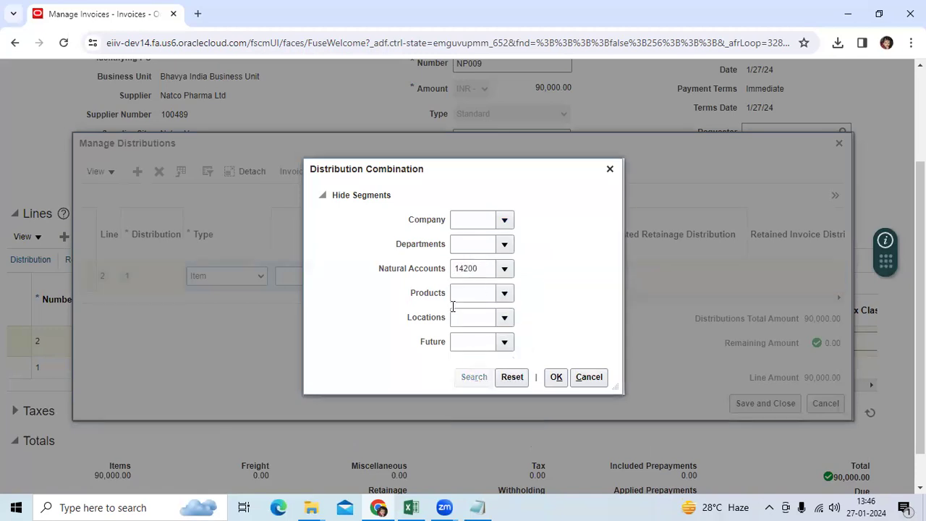
pyautogui.click(474, 298)
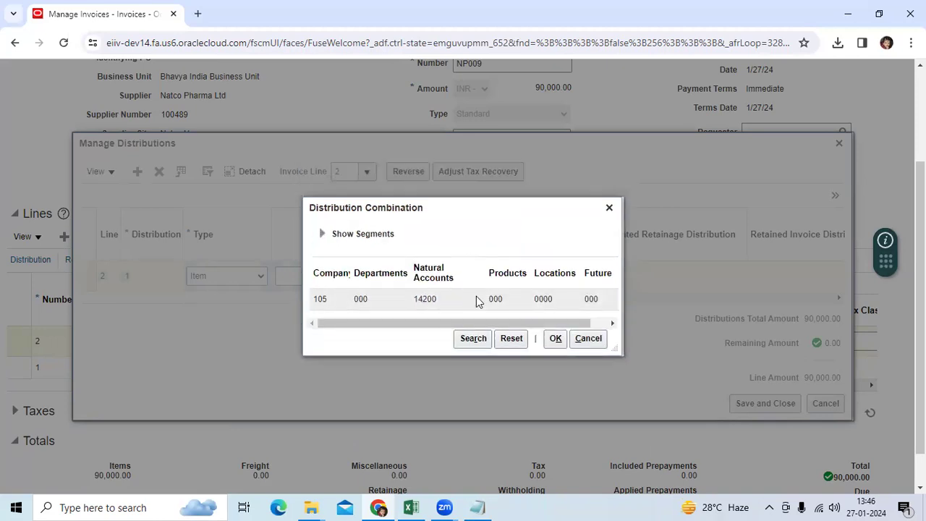
pyautogui.click(553, 338)
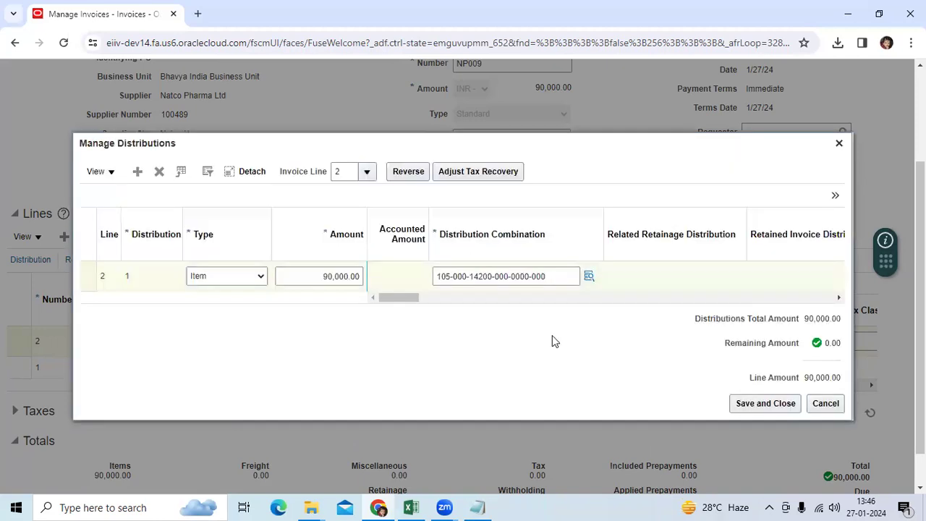
pyautogui.click(755, 404)
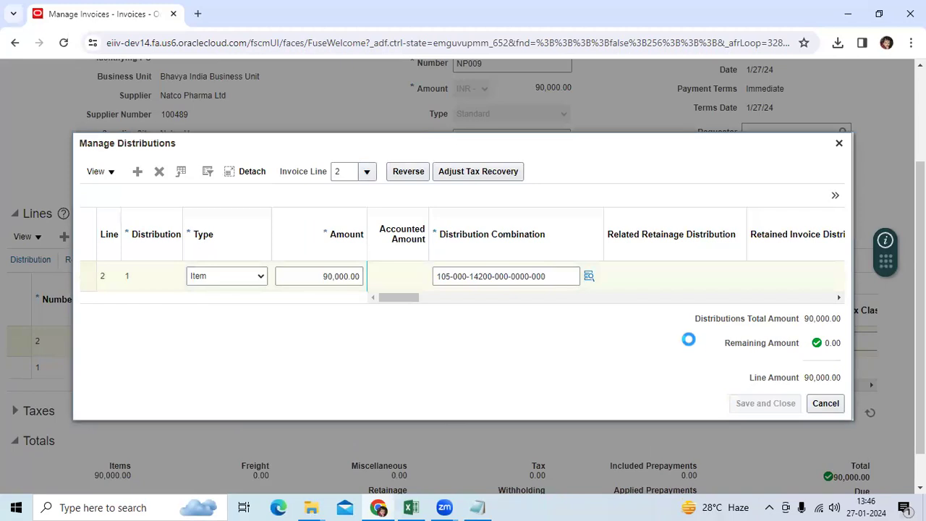
pyautogui.scroll(2, 682, 335)
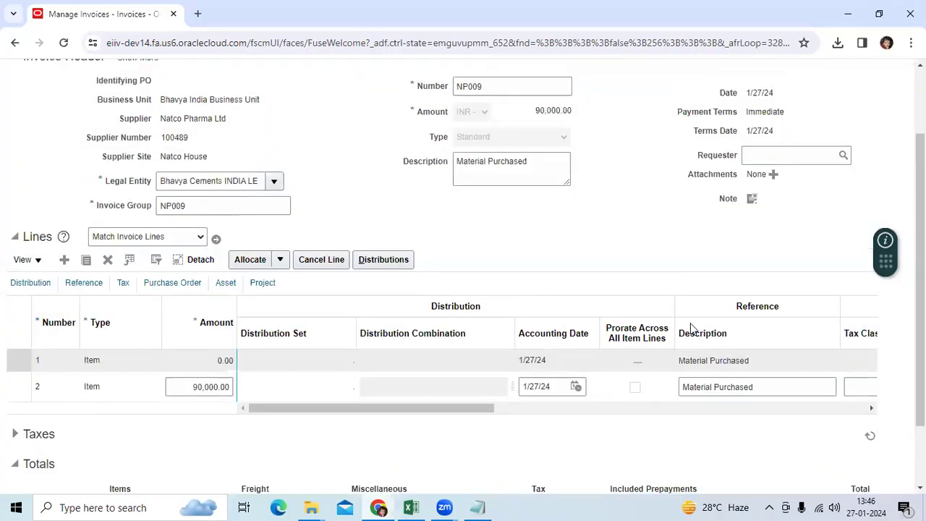
# - Save NP009, validate it, and post it to the ledger
pyautogui.click(667, 111)
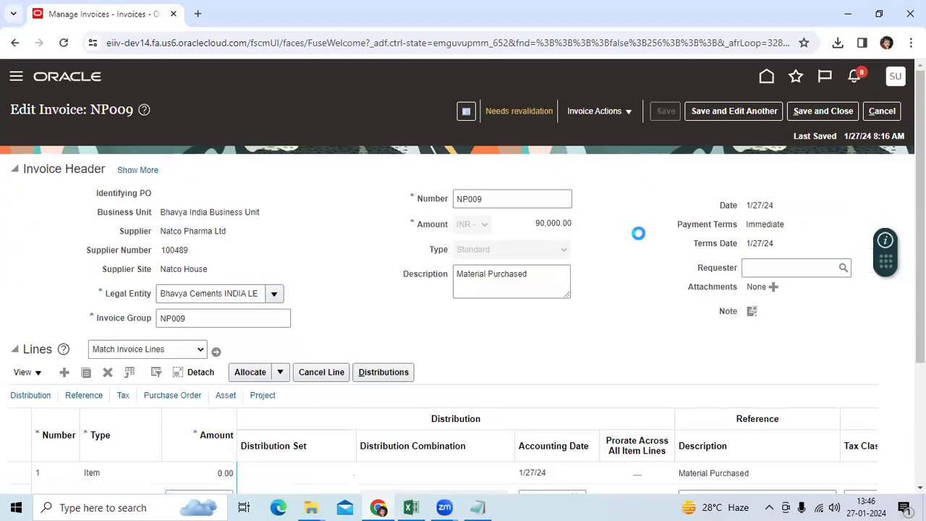
pyautogui.click(627, 112)
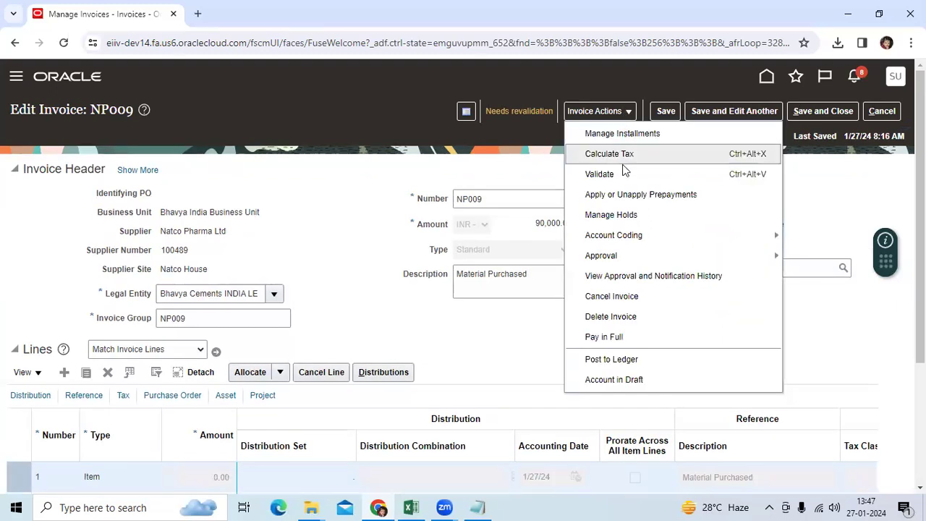
pyautogui.click(614, 175)
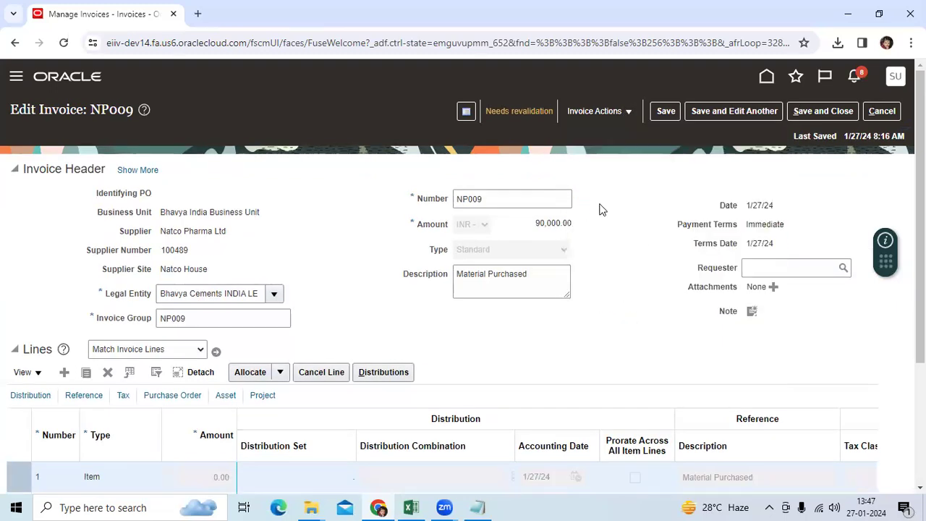
pyautogui.click(630, 113)
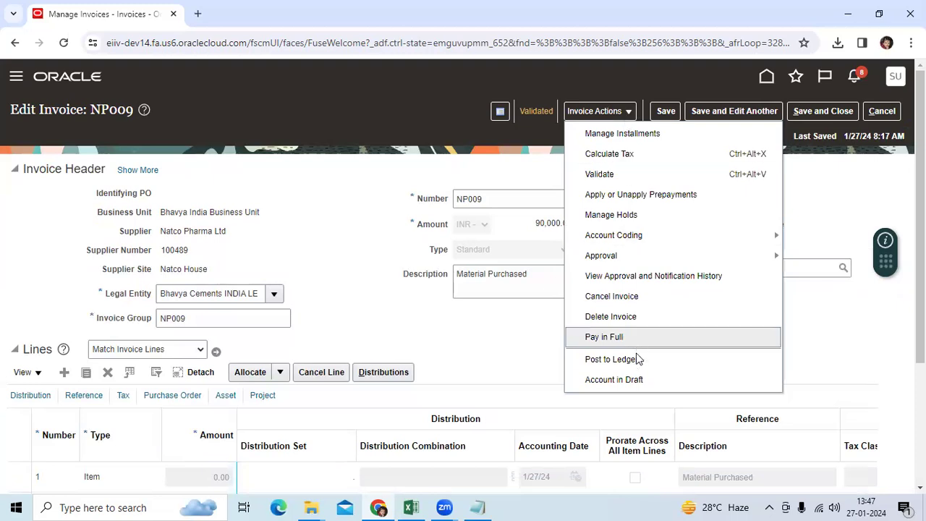
pyautogui.click(612, 359)
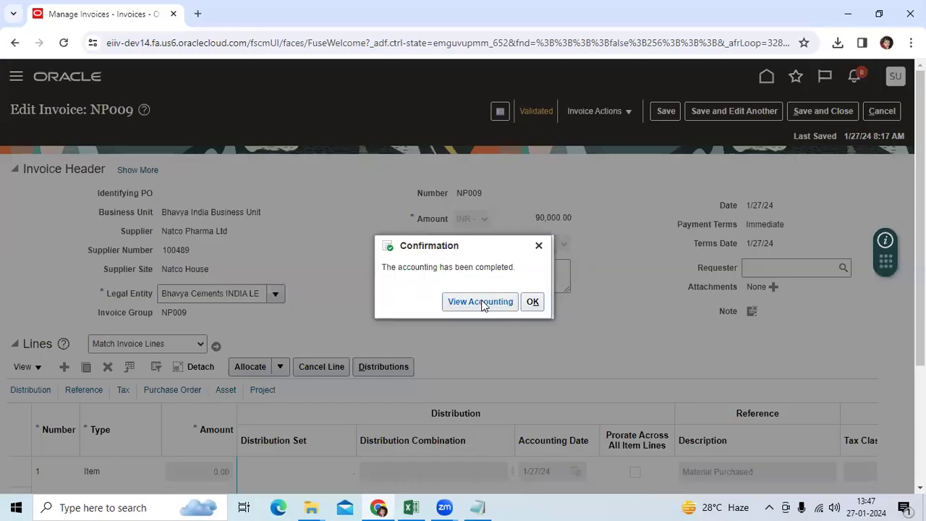
# - Review the accounting lines: 90,000 debited to 14200 and the 14100 charge credited back
pyautogui.click(483, 303)
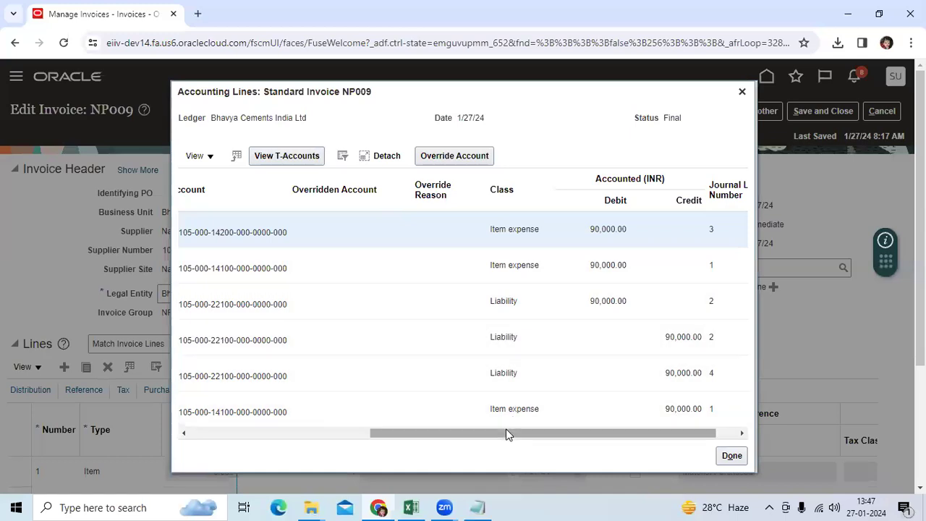
pyautogui.moveTo(506, 432); pyautogui.dragTo(312, 432)
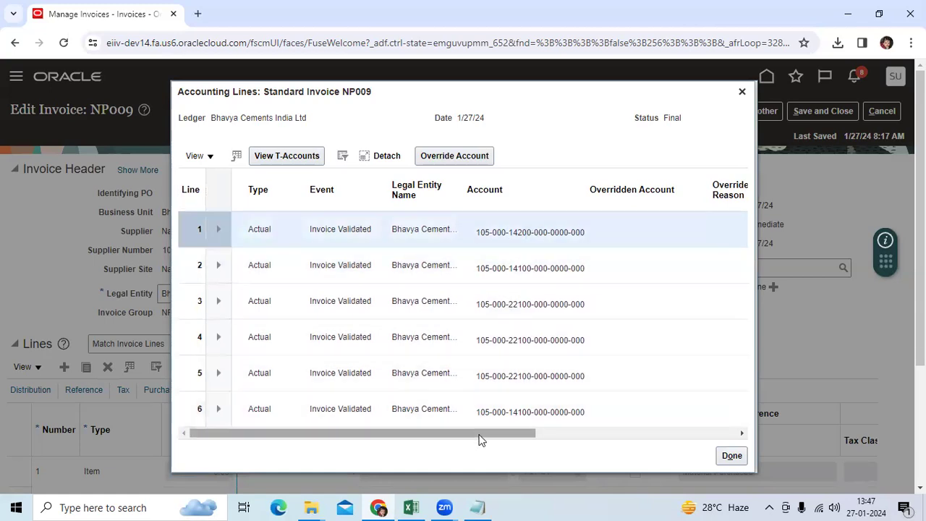
pyautogui.moveTo(480, 433); pyautogui.dragTo(624, 434)
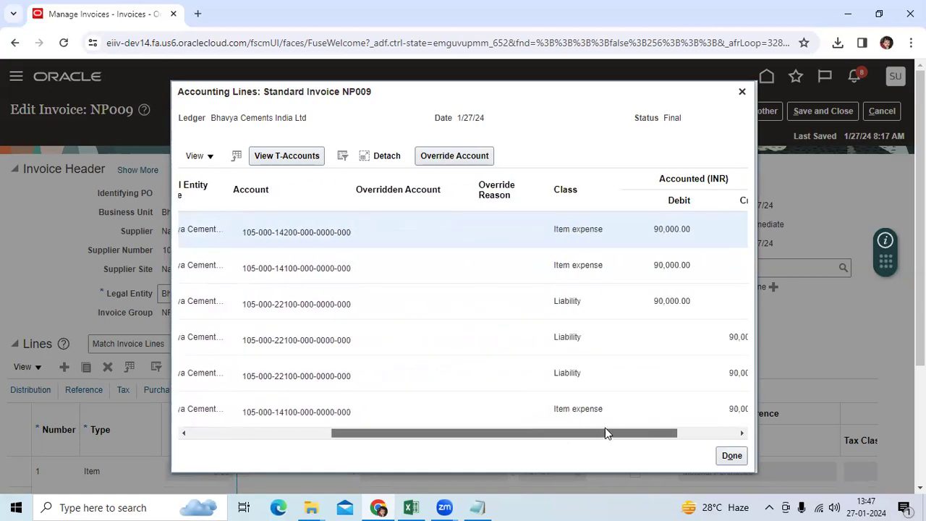
pyautogui.click(563, 410)
pyautogui.moveTo(573, 436); pyautogui.dragTo(697, 433)
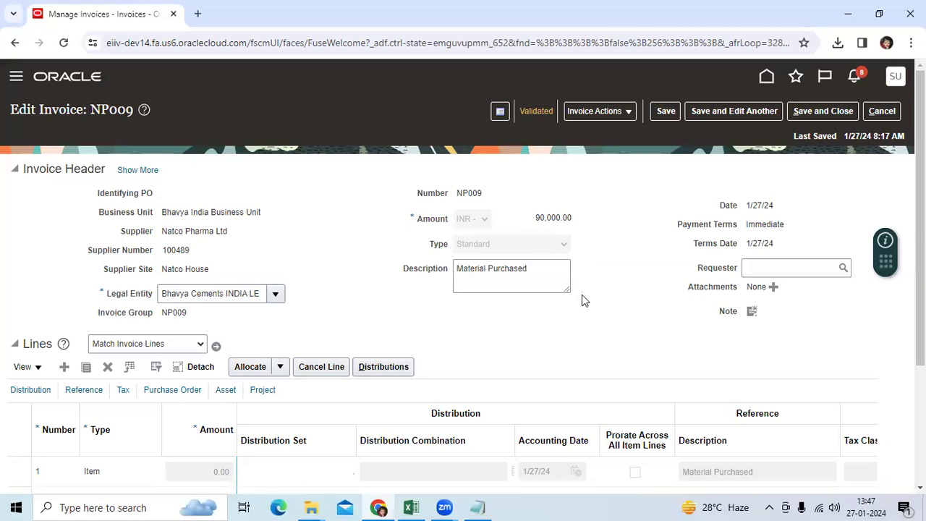
pyautogui.scroll(-2, 250, 440)
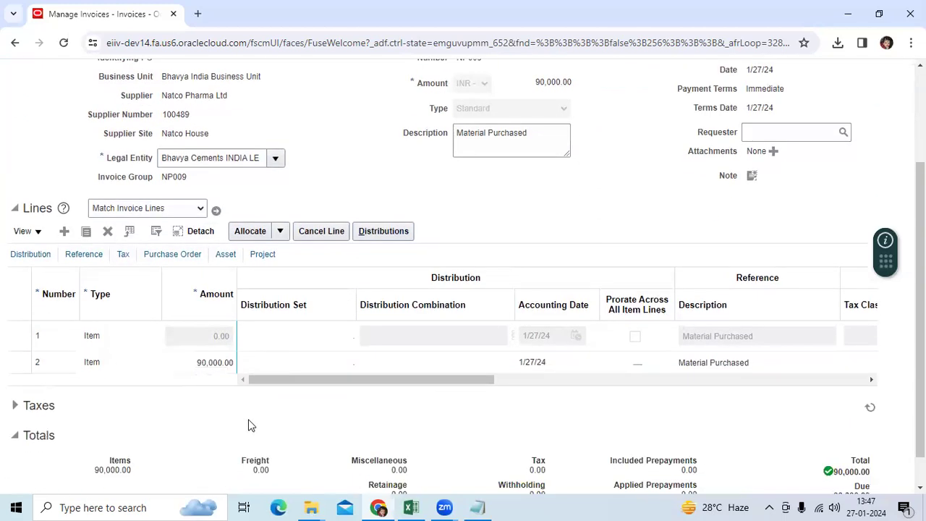
pyautogui.scroll(2, 405, 364)
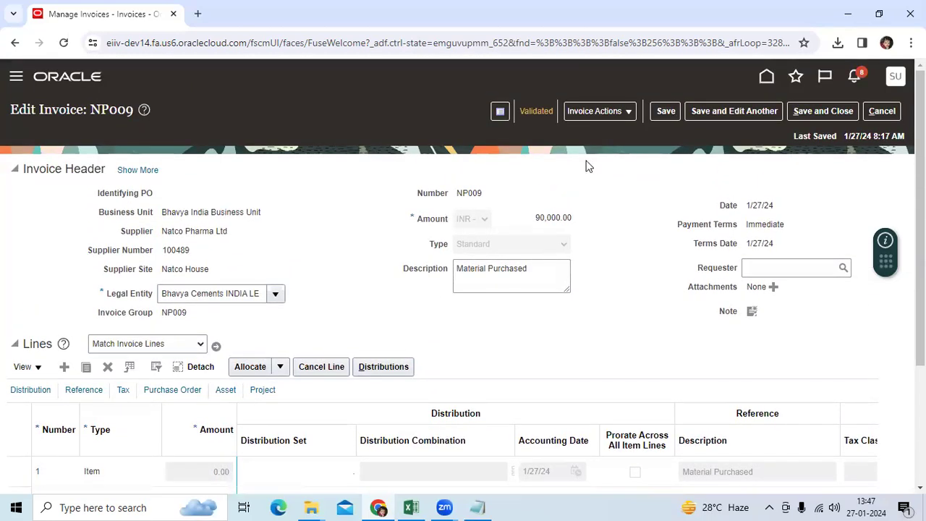